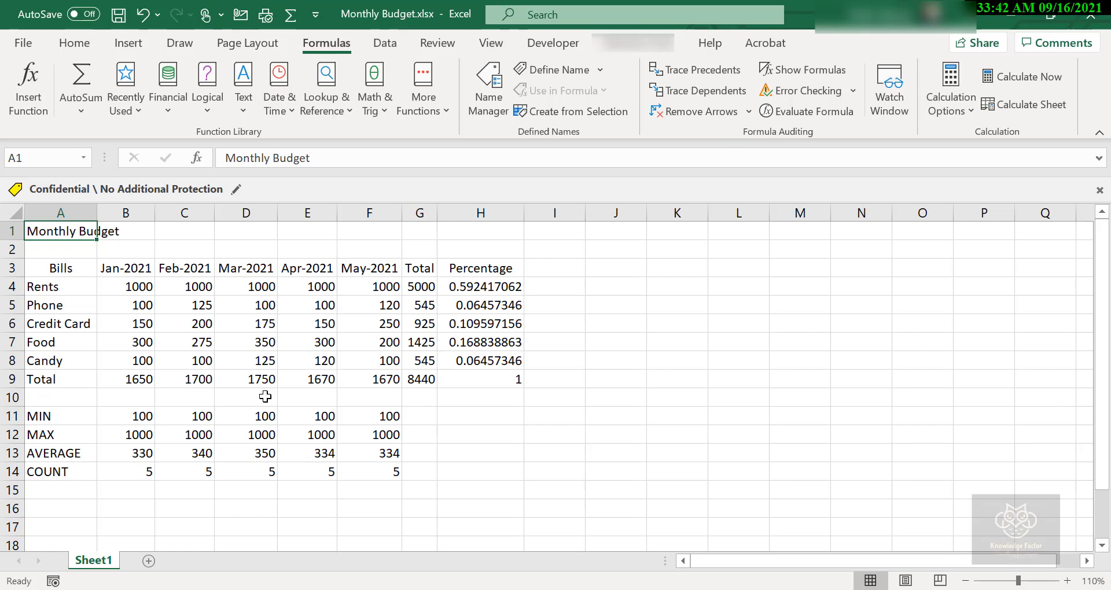
pyautogui.click(146, 299)
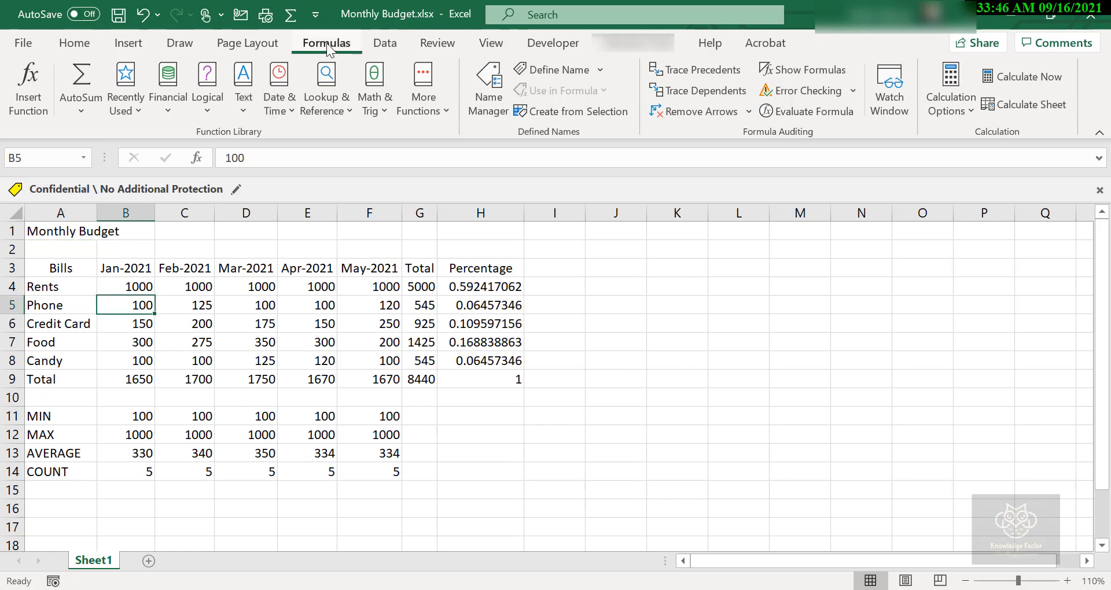
pyautogui.click(376, 106)
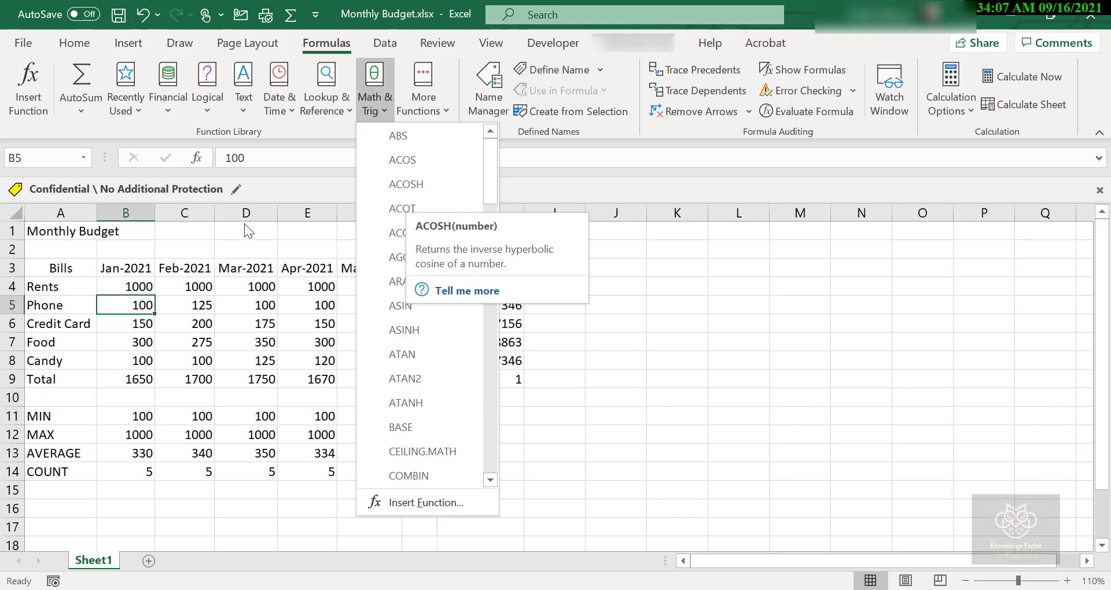
pyautogui.click(241, 248)
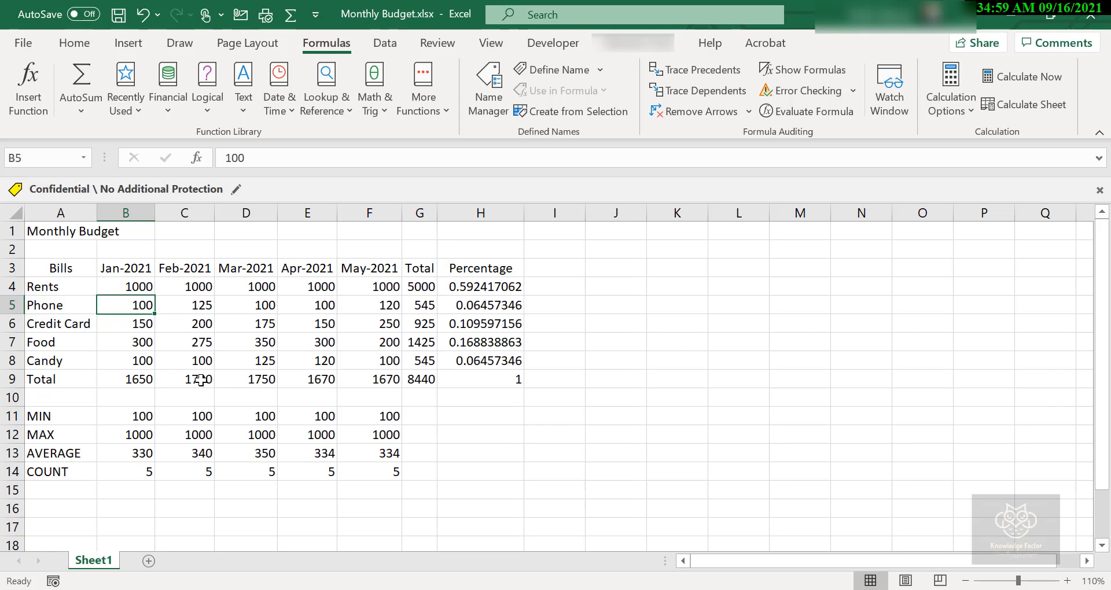
# - Clear the existing totals in the Total row (B9:G9) and the Total column (G4:G8)
pyautogui.click(138, 383)
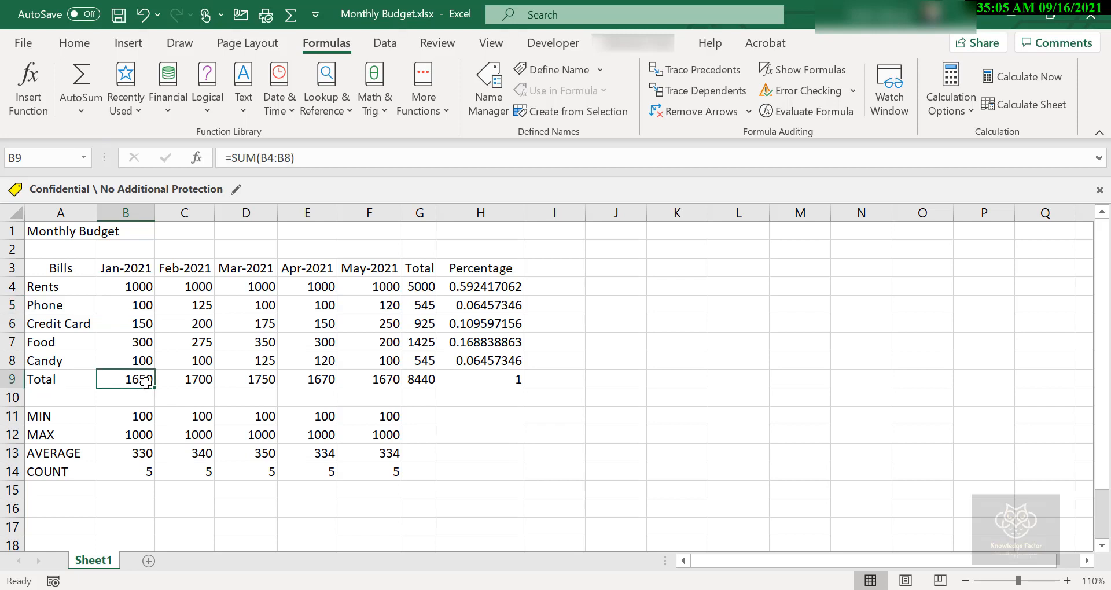
pyautogui.moveTo(145, 382); pyautogui.dragTo(418, 383)
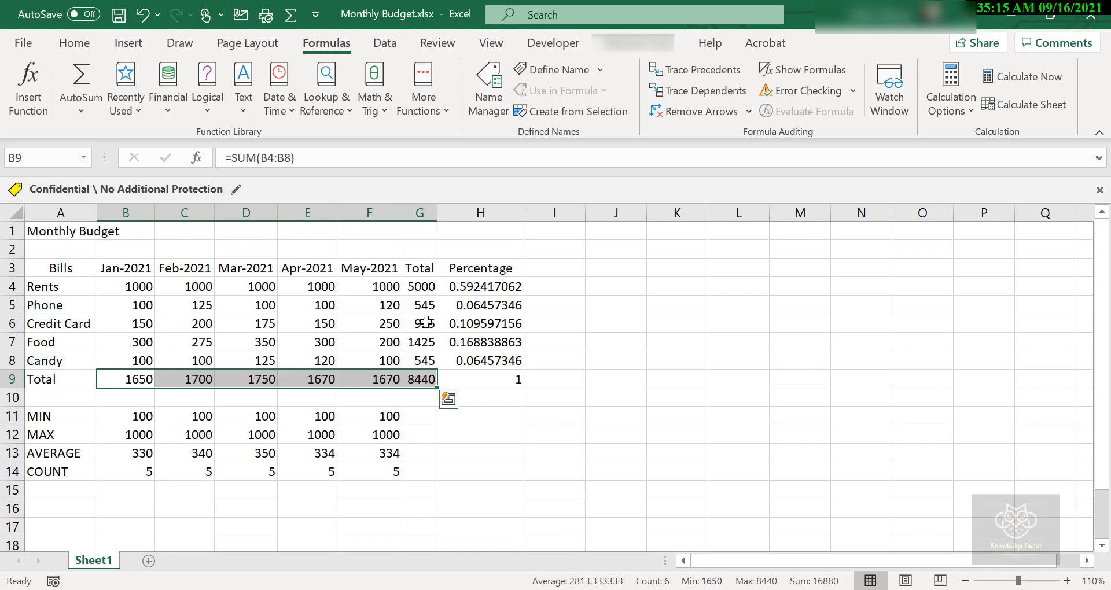
pyautogui.moveTo(423, 285); pyautogui.dragTo(427, 360)
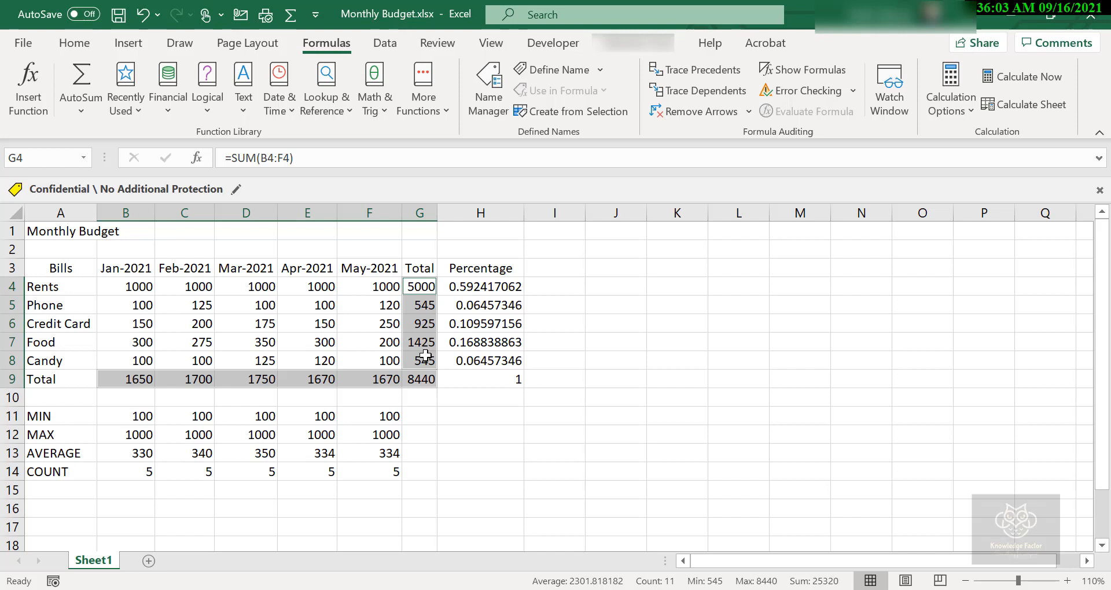
pyautogui.press('Delete')
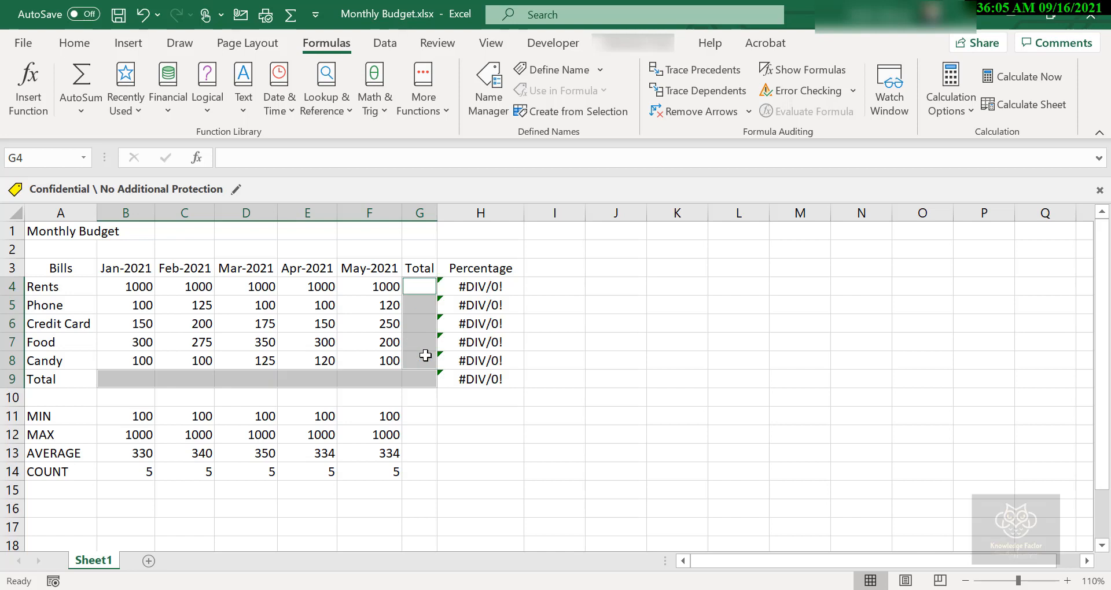
pyautogui.click(586, 375)
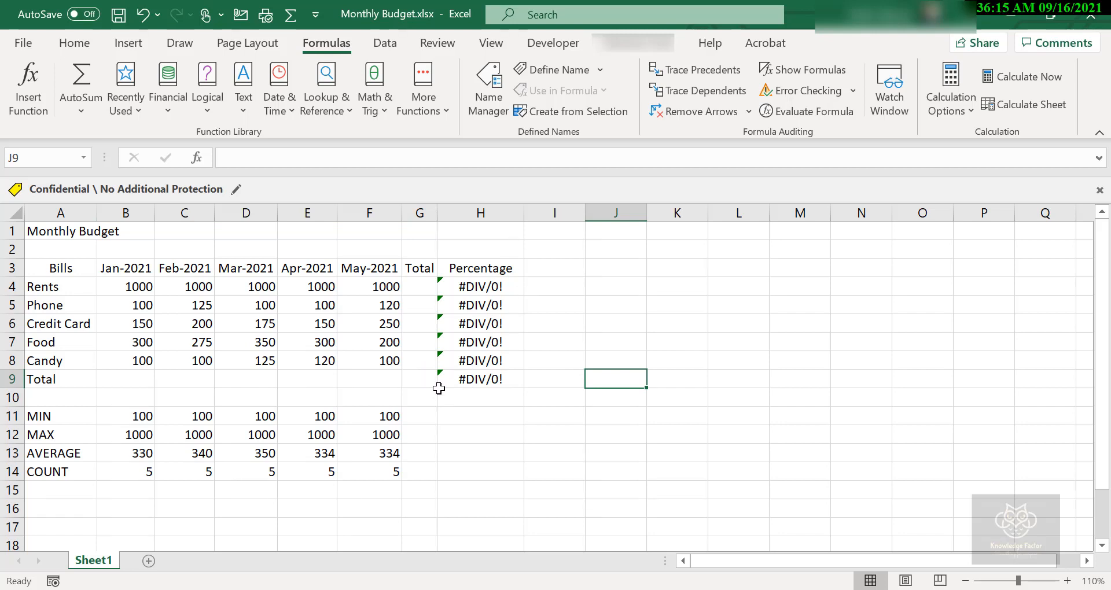
# - Total the Jan-2021 bills in B9 with an AutoSum over B4:B8
pyautogui.click(422, 290)
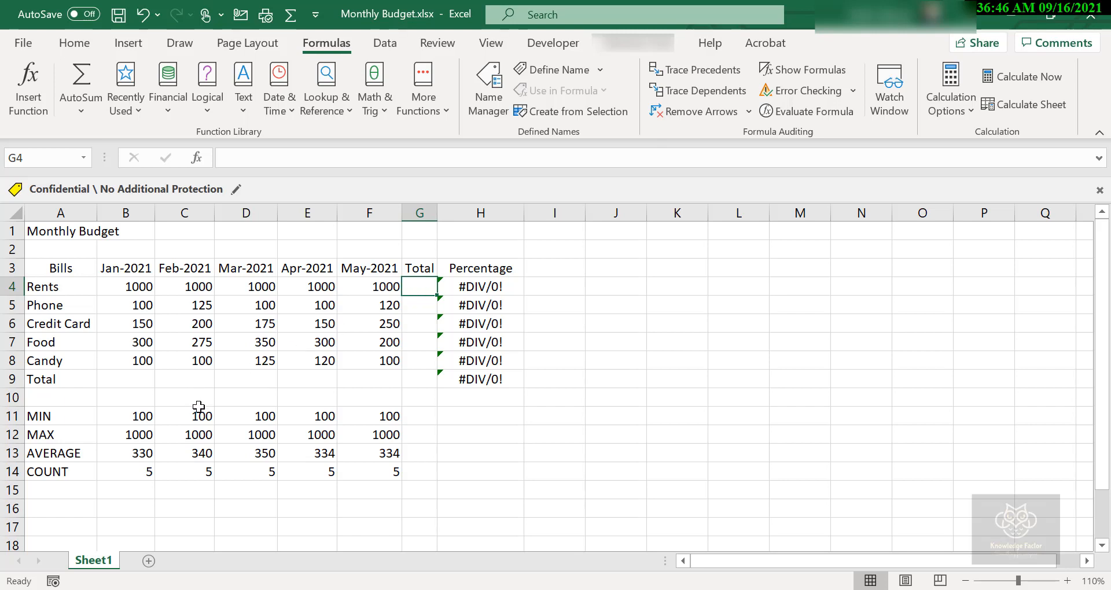
pyautogui.click(139, 381)
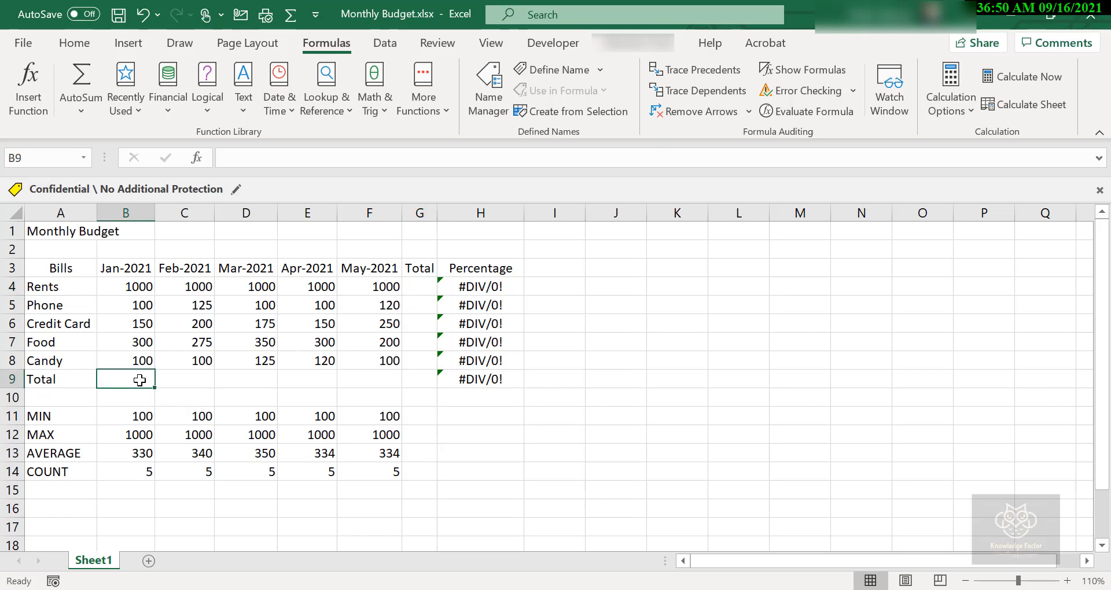
pyautogui.click(82, 78)
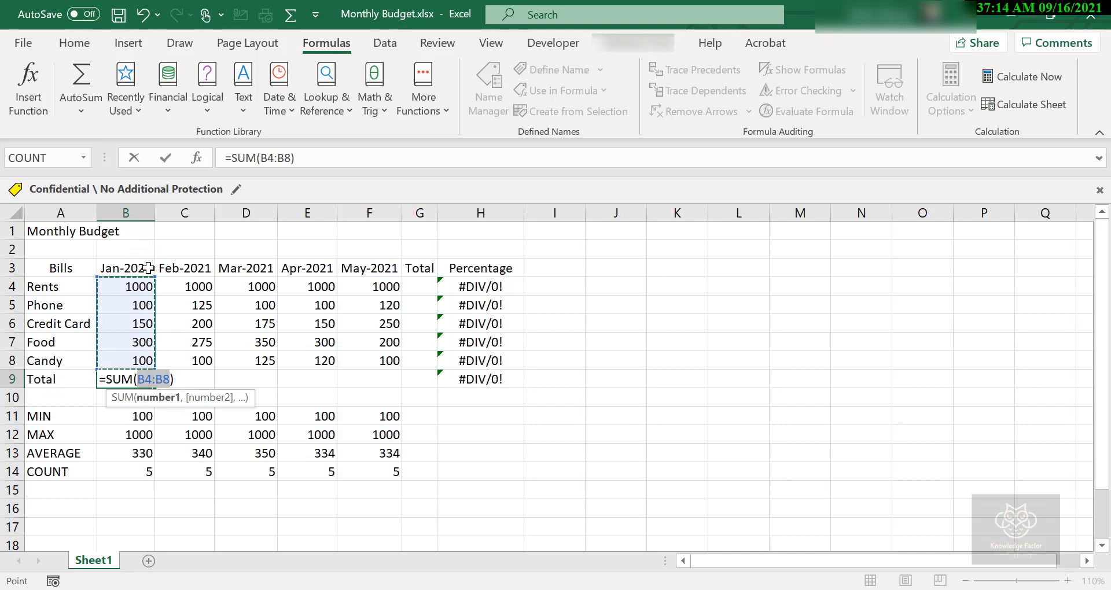
pyautogui.press('Return')
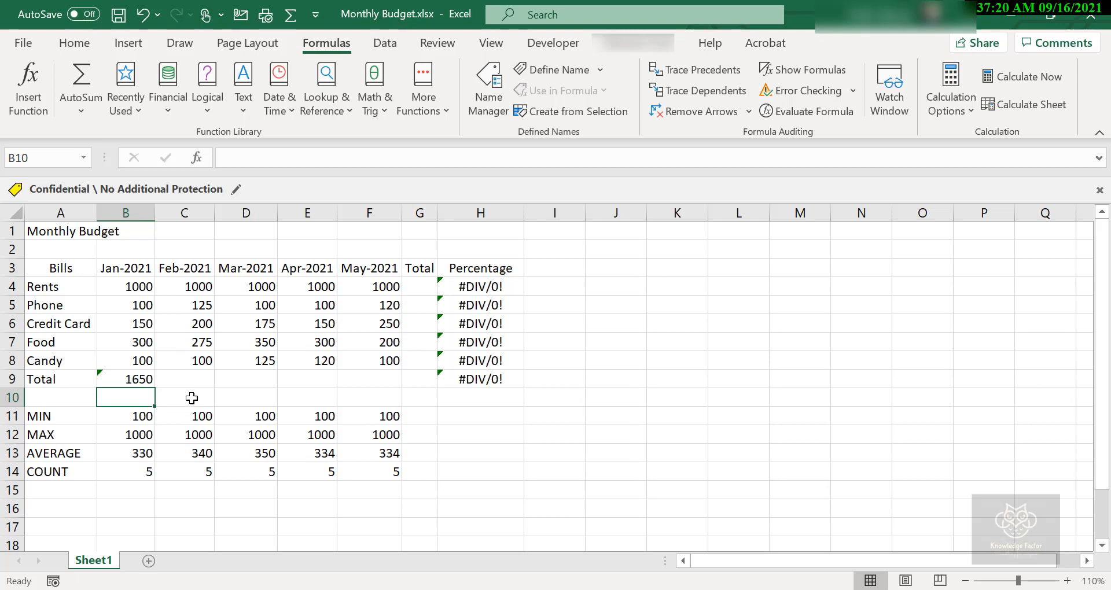
# - Fill the rest of the Total row, C9:G9, with AutoSum formulas in a single operation
pyautogui.click(169, 380)
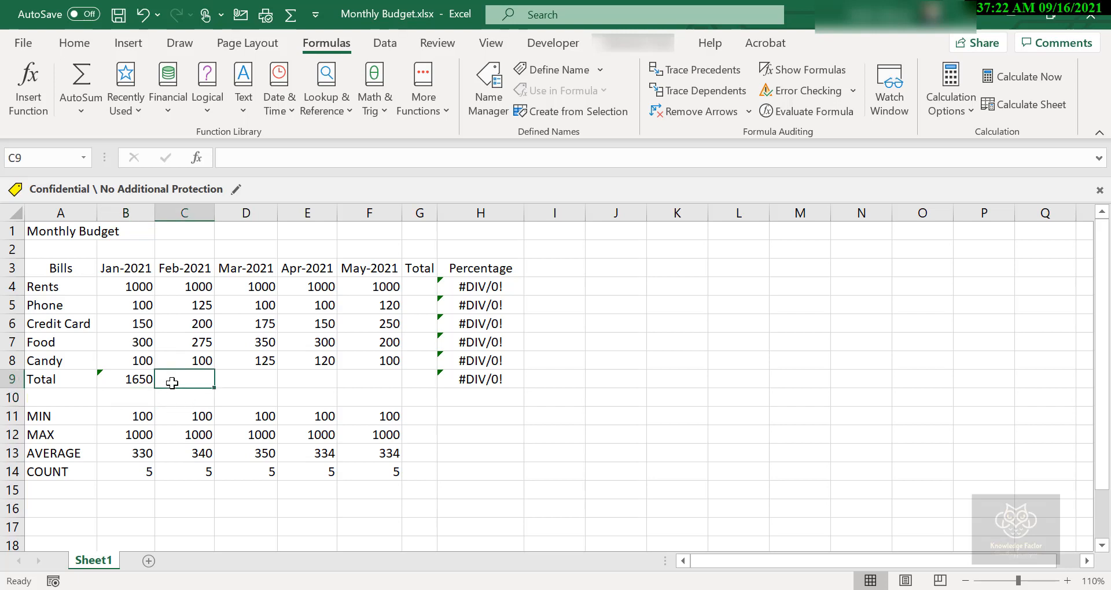
pyautogui.moveTo(201, 381); pyautogui.dragTo(414, 380)
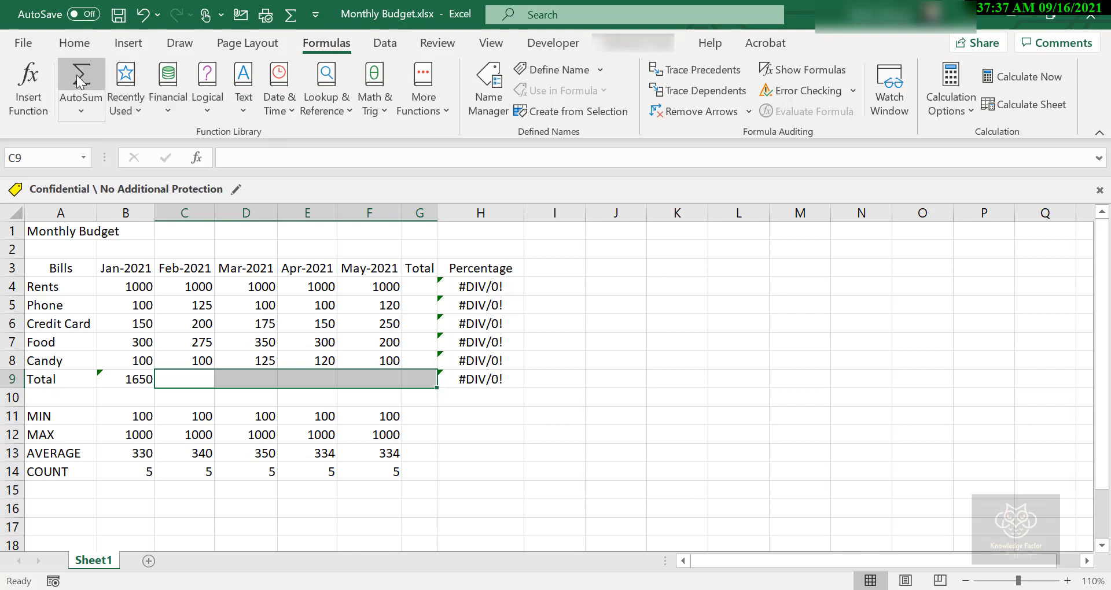
pyautogui.click(81, 77)
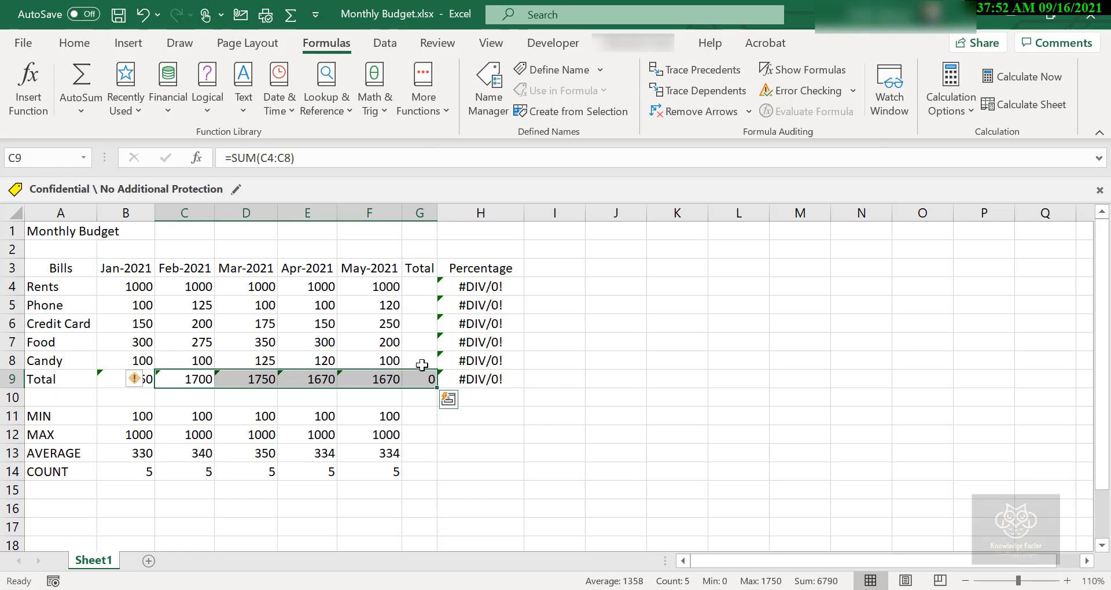
pyautogui.click(540, 397)
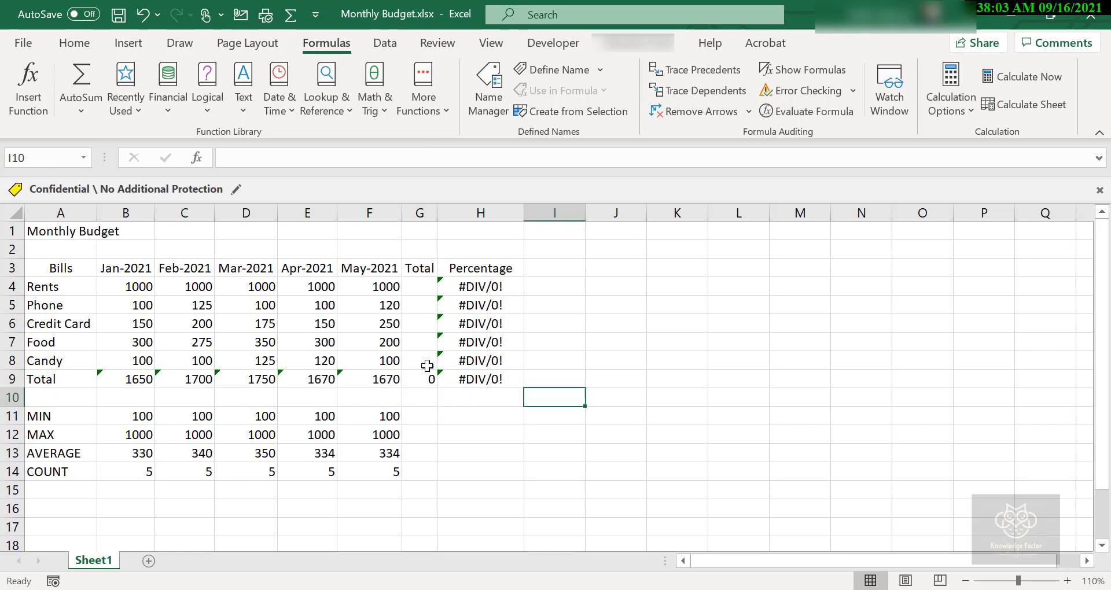
# - Examine the cell ranges used by the SUM formulas in C9 through G9 of the Total row
pyautogui.doubleClick(195, 379)
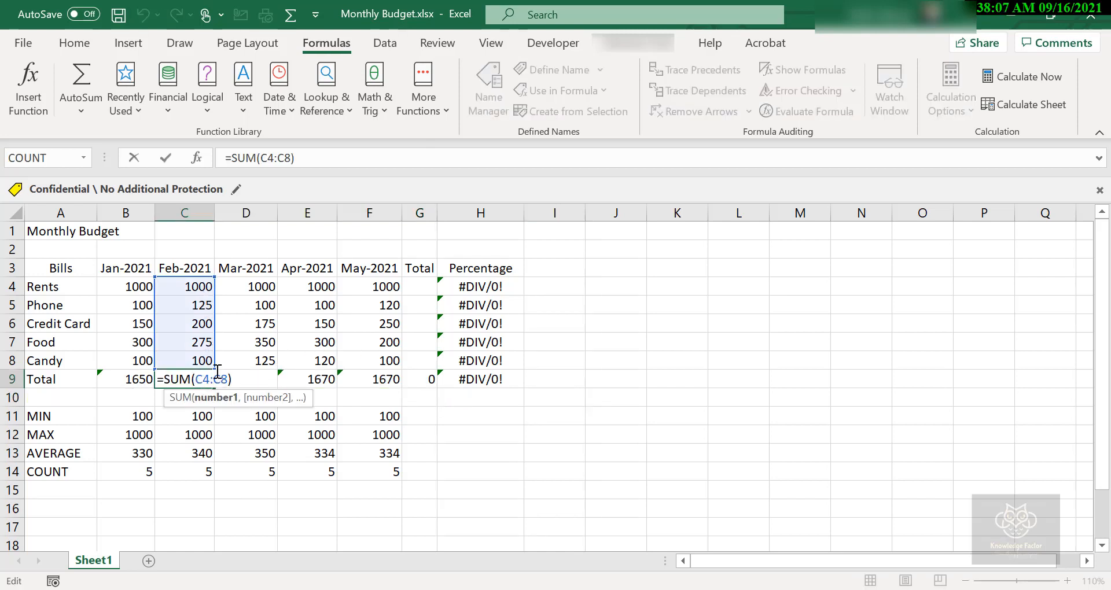
pyautogui.doubleClick(253, 380)
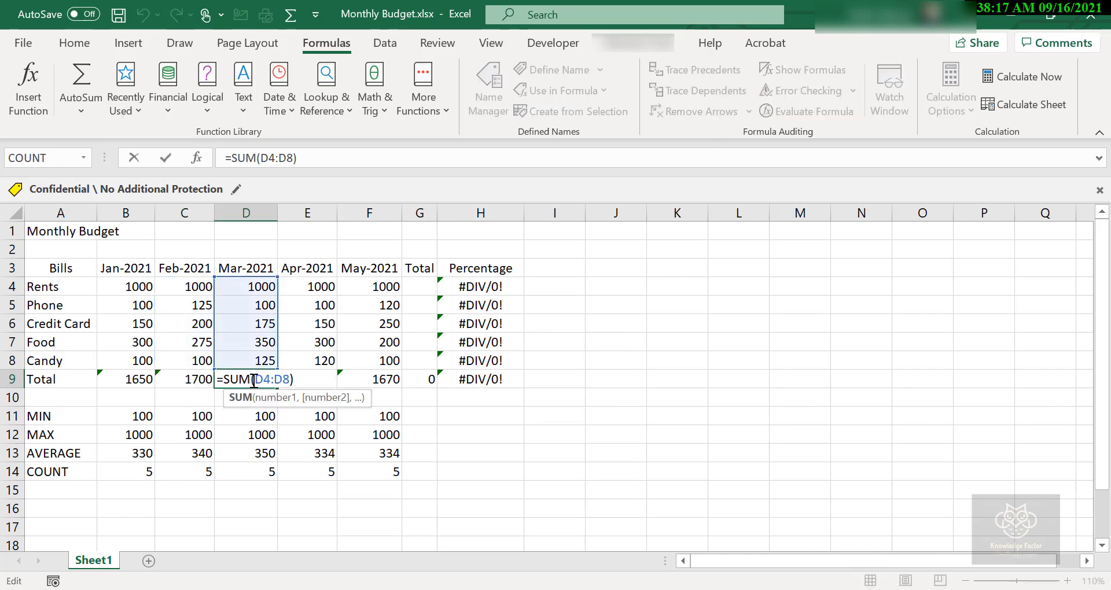
pyautogui.press('Tab')
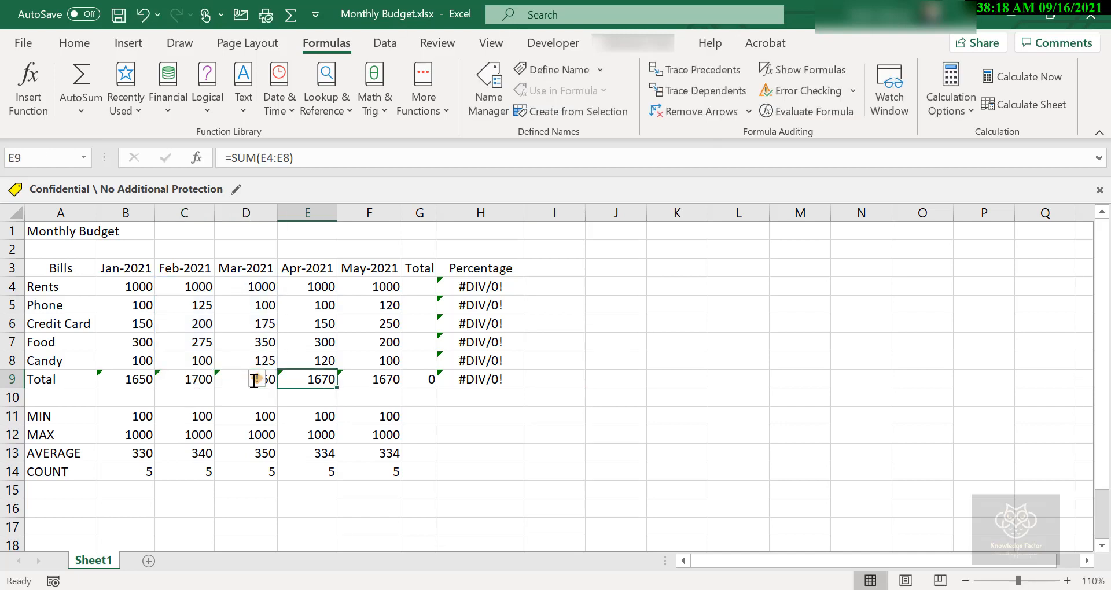
pyautogui.doubleClick(317, 380)
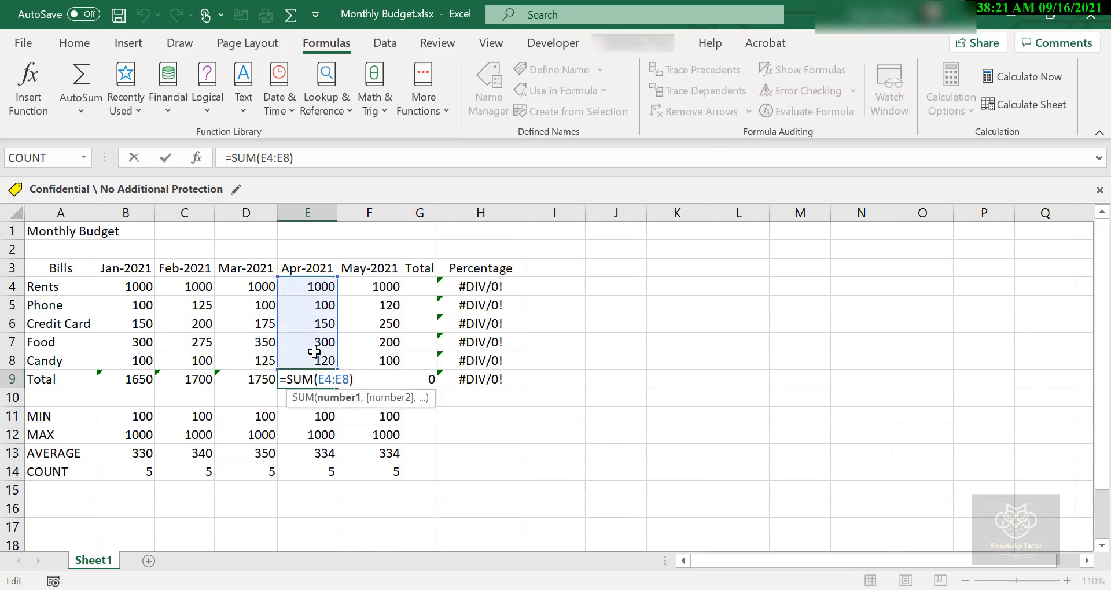
pyautogui.press('Tab')
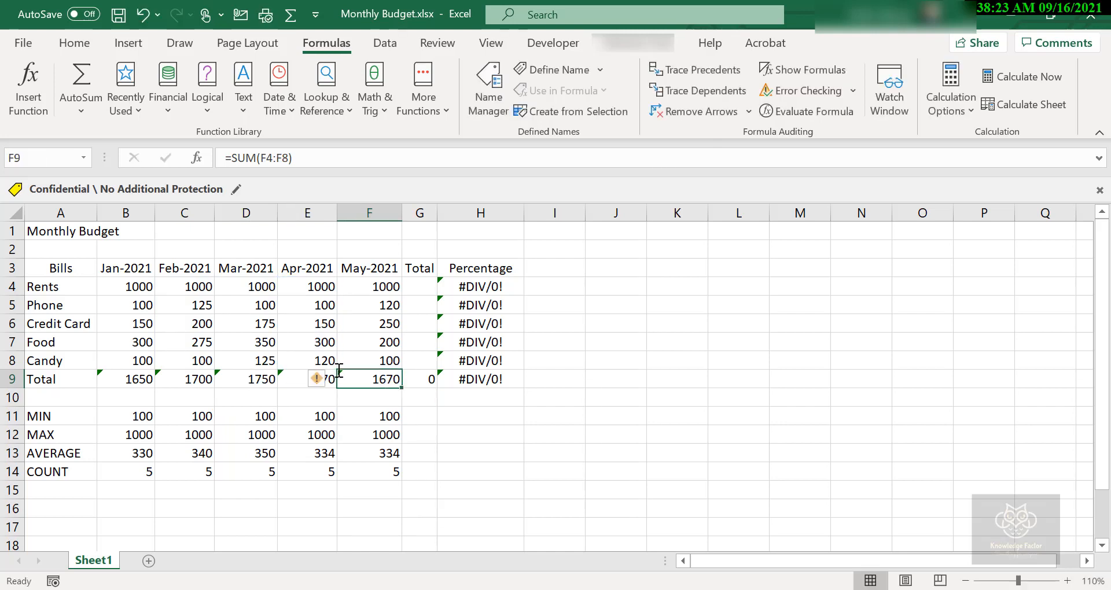
pyautogui.doubleClick(377, 380)
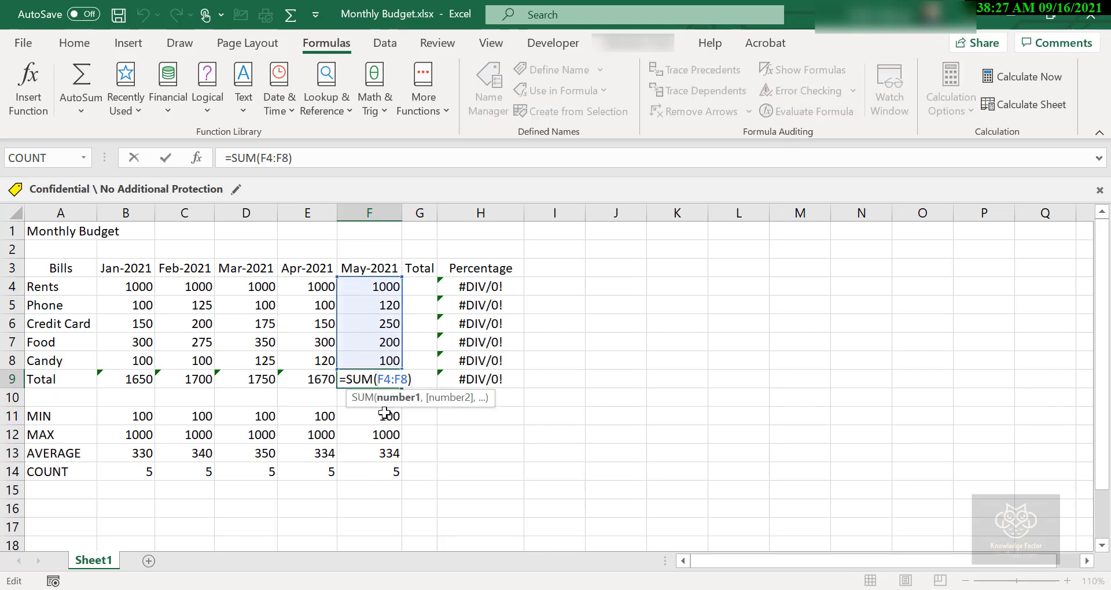
pyautogui.press('Tab')
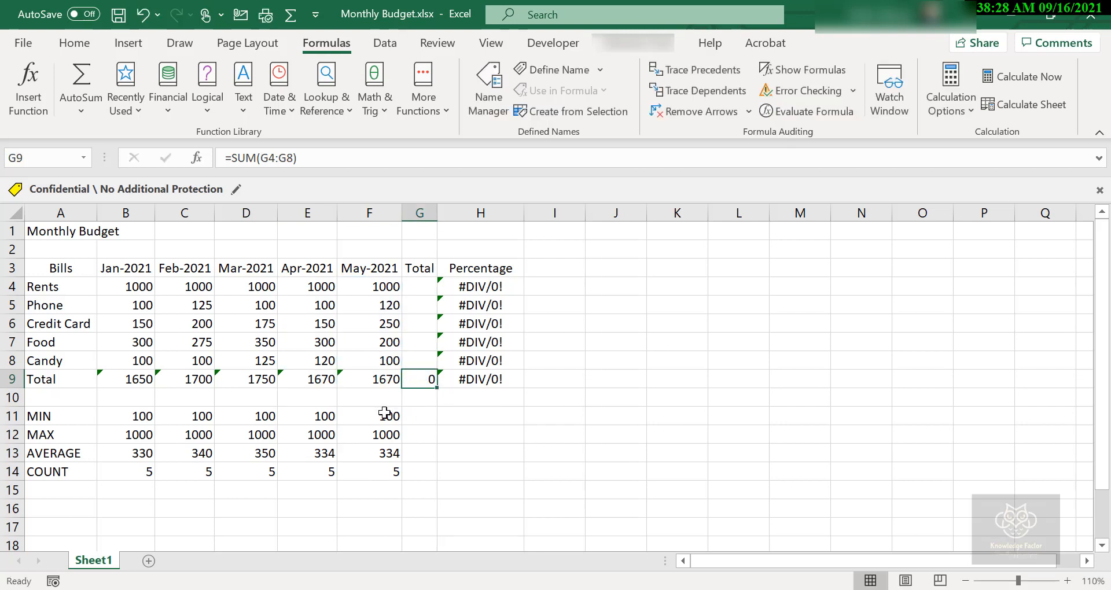
pyautogui.doubleClick(426, 382)
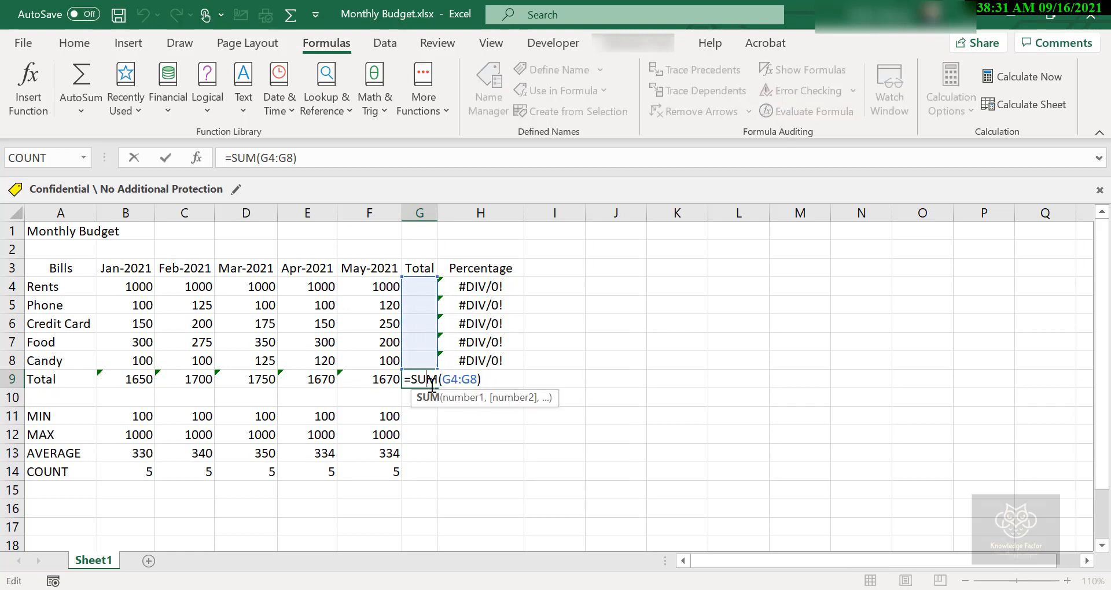
pyautogui.press('Tab')
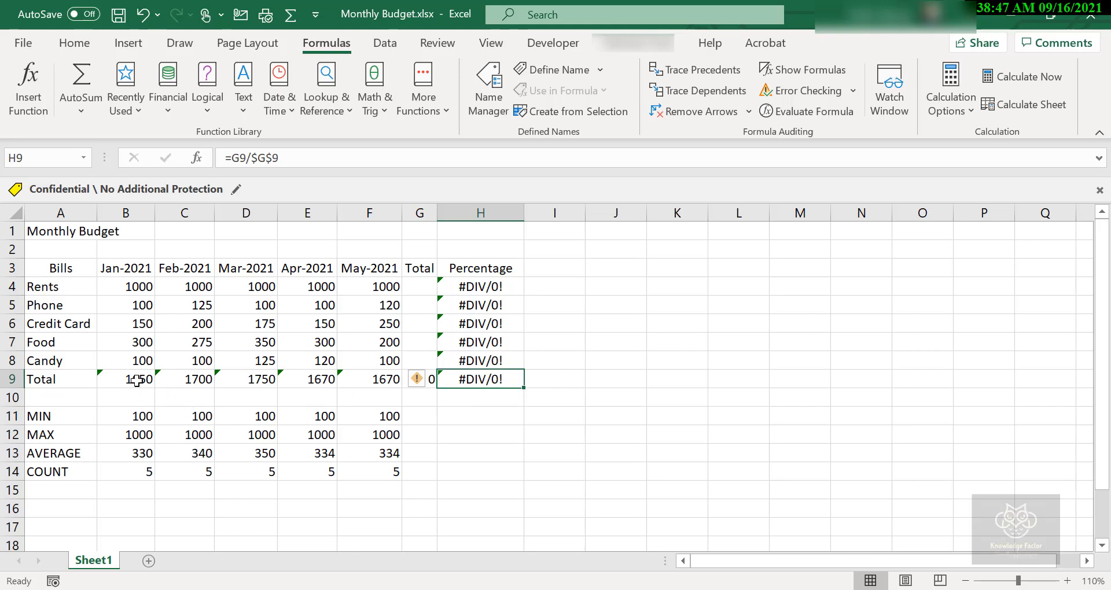
# - Ignore the formula error flags on the monthly totals in B9:F9
pyautogui.moveTo(132, 379); pyautogui.dragTo(341, 381)
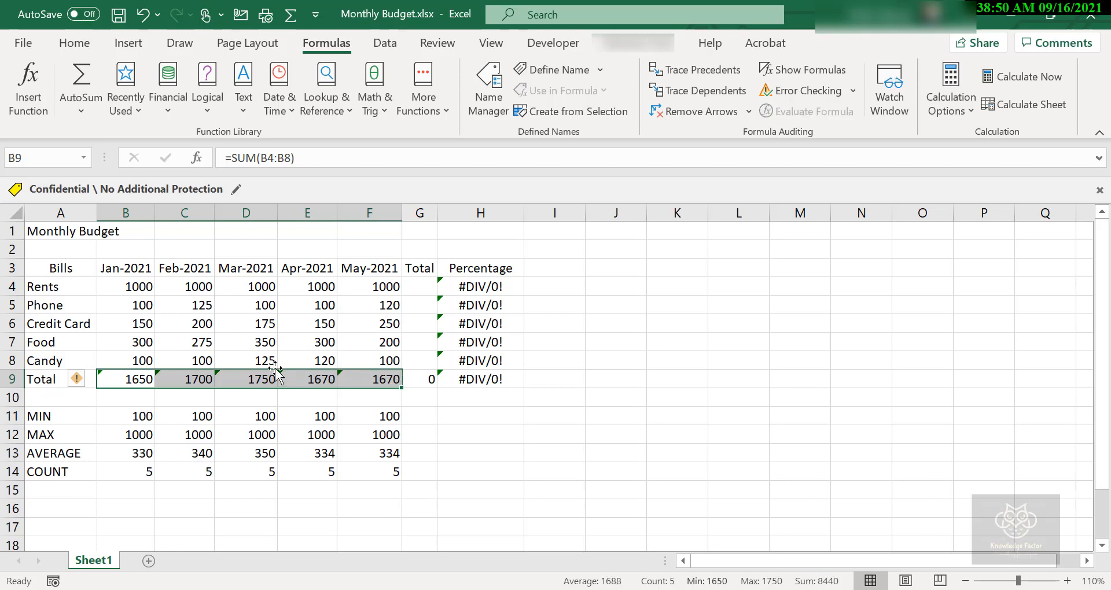
pyautogui.click(82, 377)
pyautogui.click(71, 467)
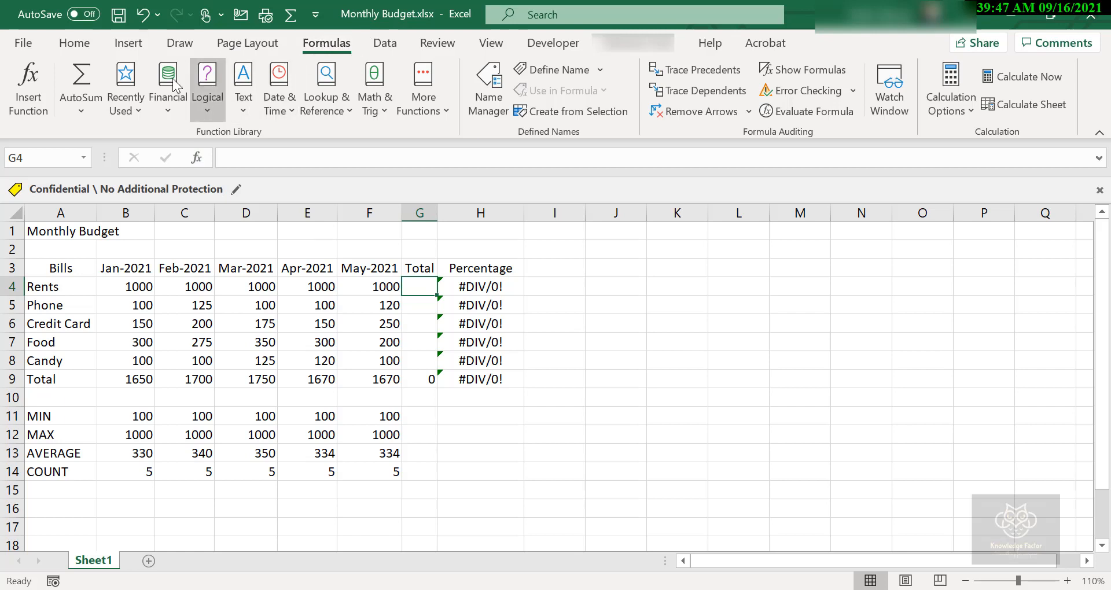
# - Total the Rents and Phone rows in G4 and G5 with AutoSum over B4:F4 and B5:F5
pyautogui.click(80, 79)
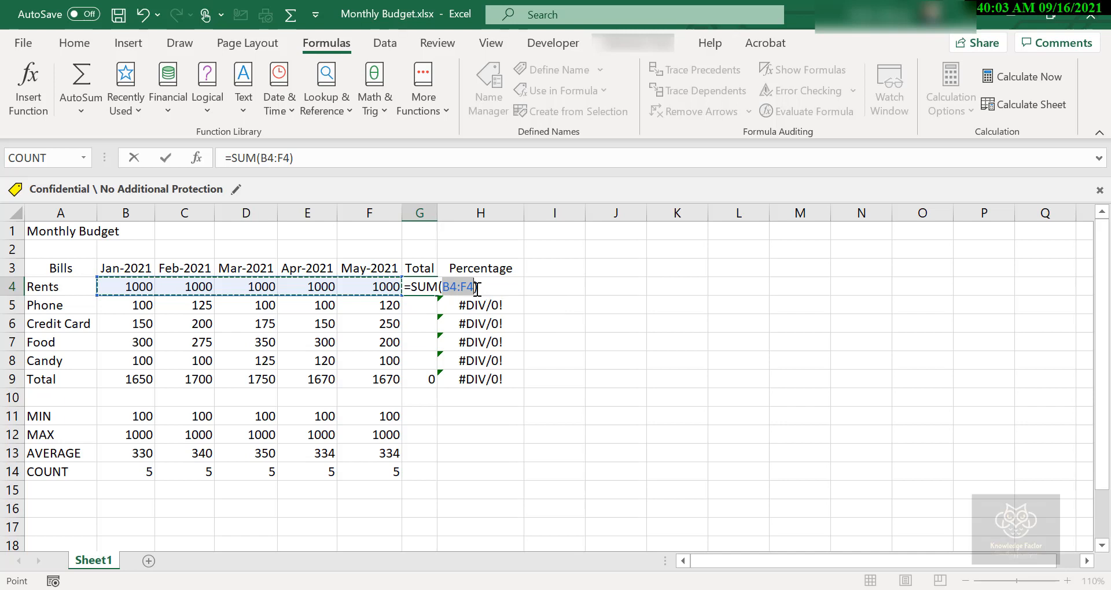
pyautogui.press('Return')
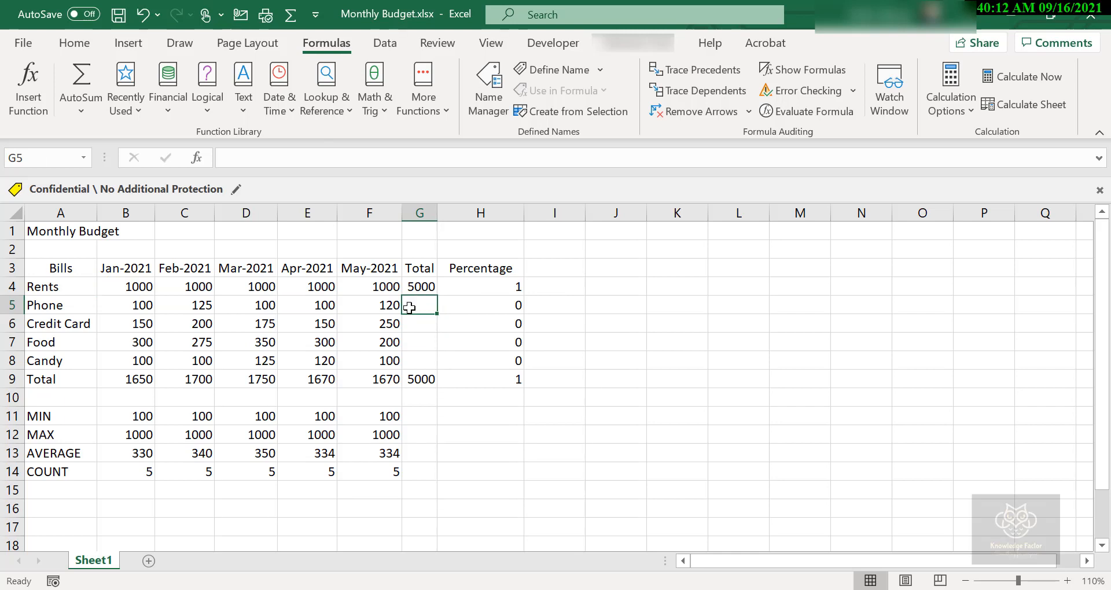
pyautogui.click(73, 65)
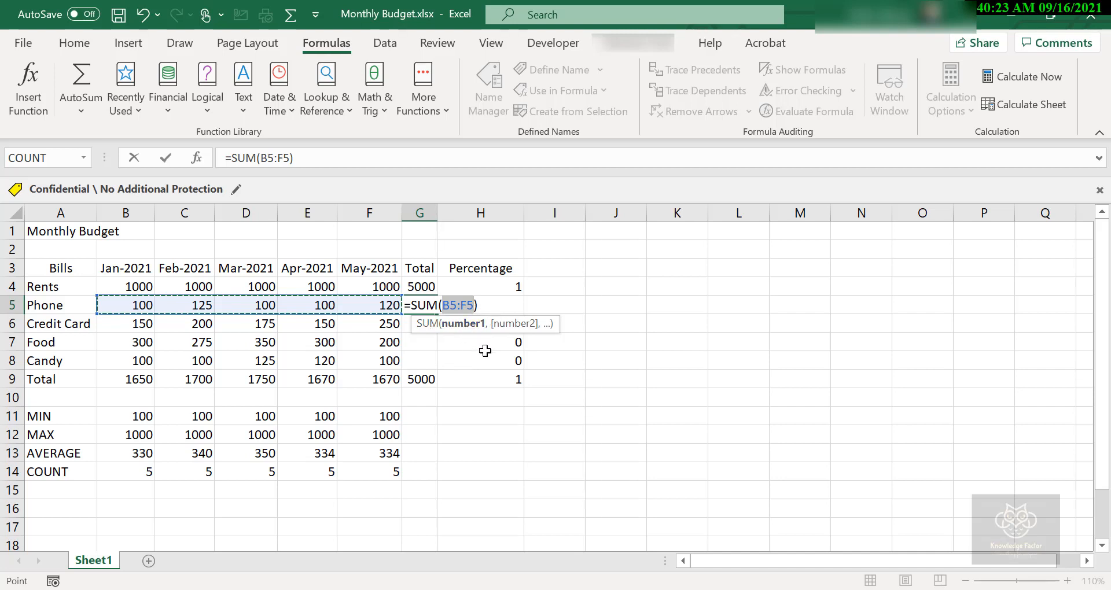
pyautogui.press('Return')
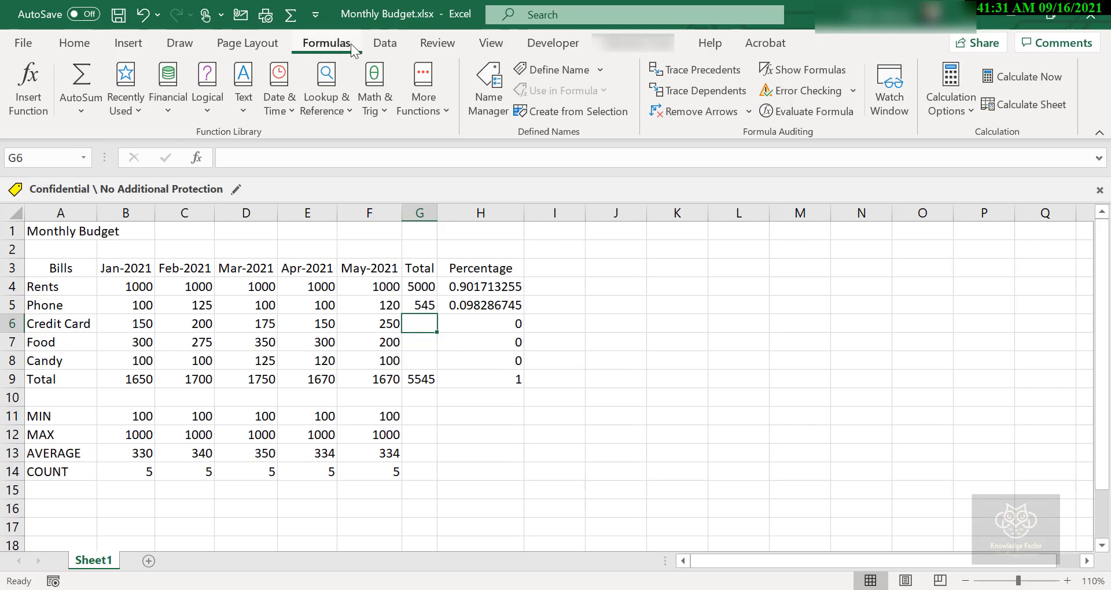
# - Total the Credit Card row in G6 with AutoSum, changing the summed range to B6:F6
pyautogui.click(81, 81)
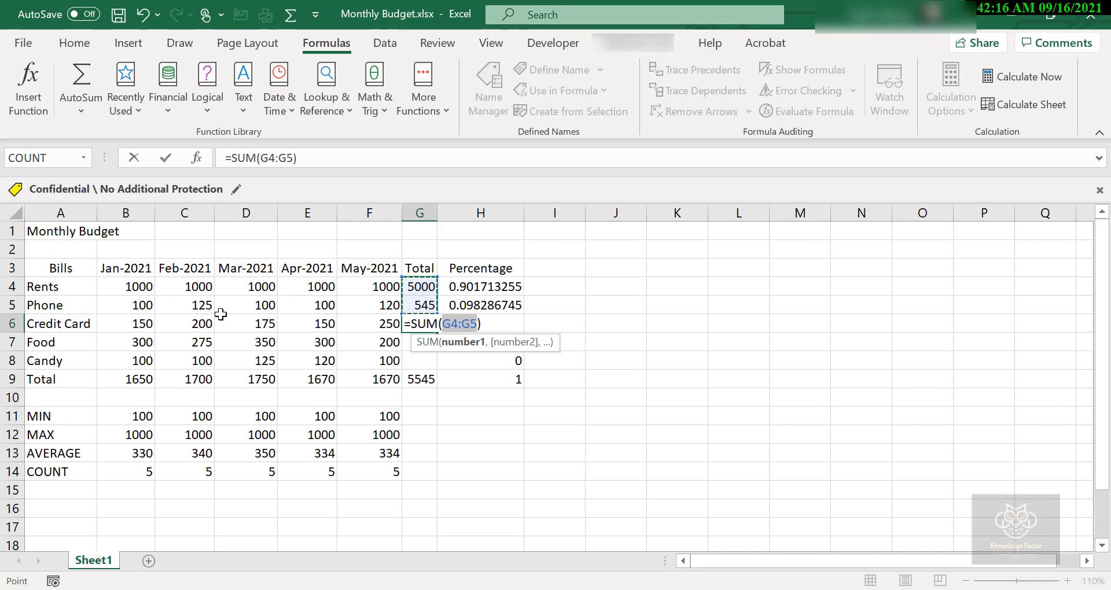
pyautogui.moveTo(141, 323); pyautogui.dragTo(379, 323)
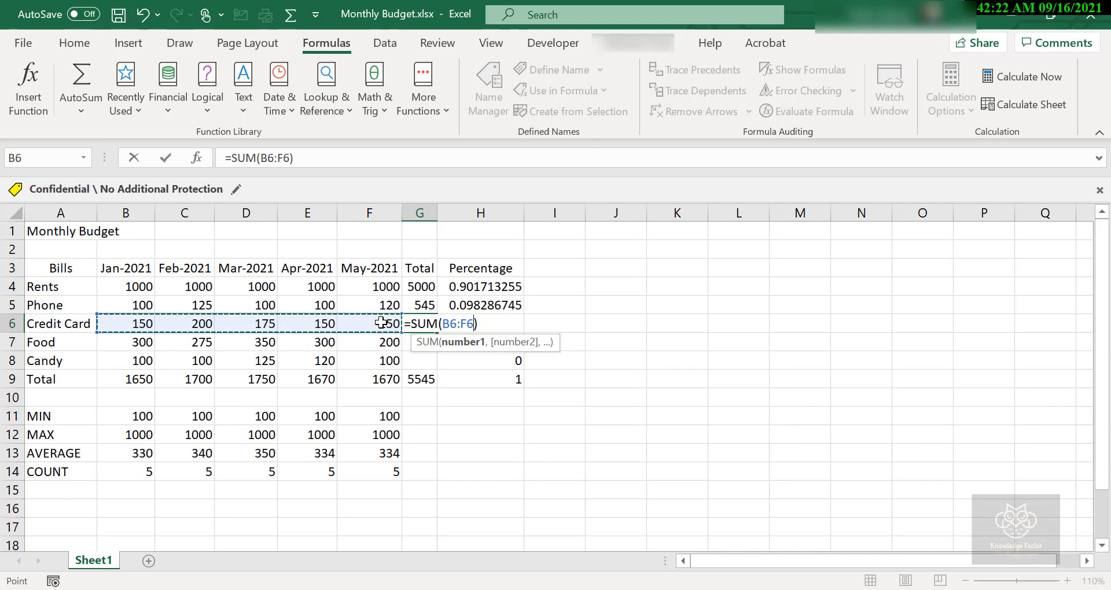
pyautogui.press('Return')
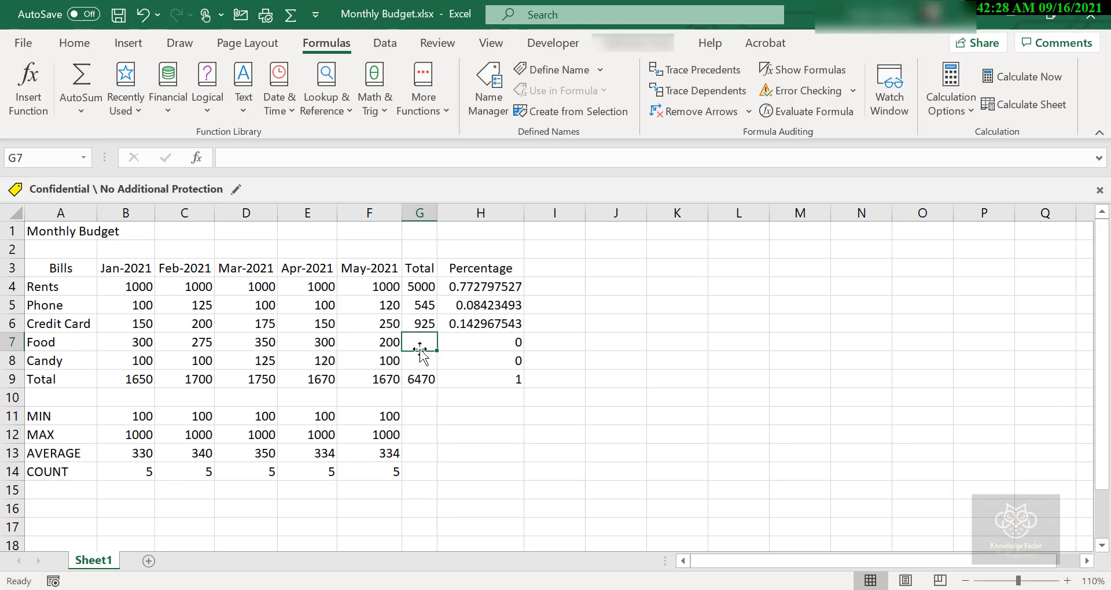
# - Total the Food and Candy rows in G7 and G8 with AutoSum, changing the summed ranges to B7:F7 and B8:F8
pyautogui.click(81, 78)
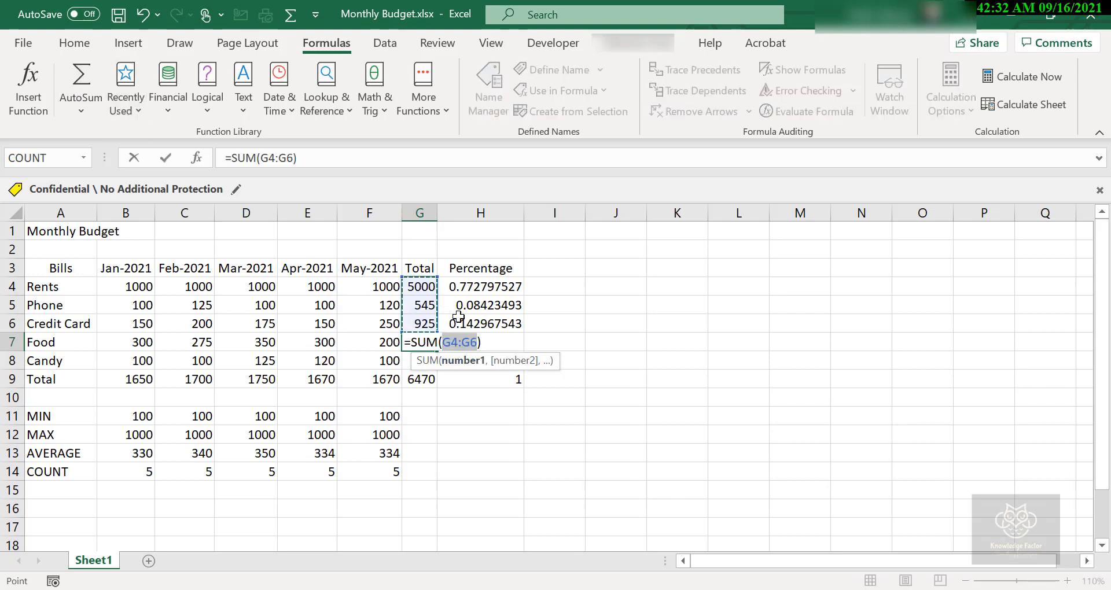
pyautogui.moveTo(142, 342); pyautogui.dragTo(395, 344)
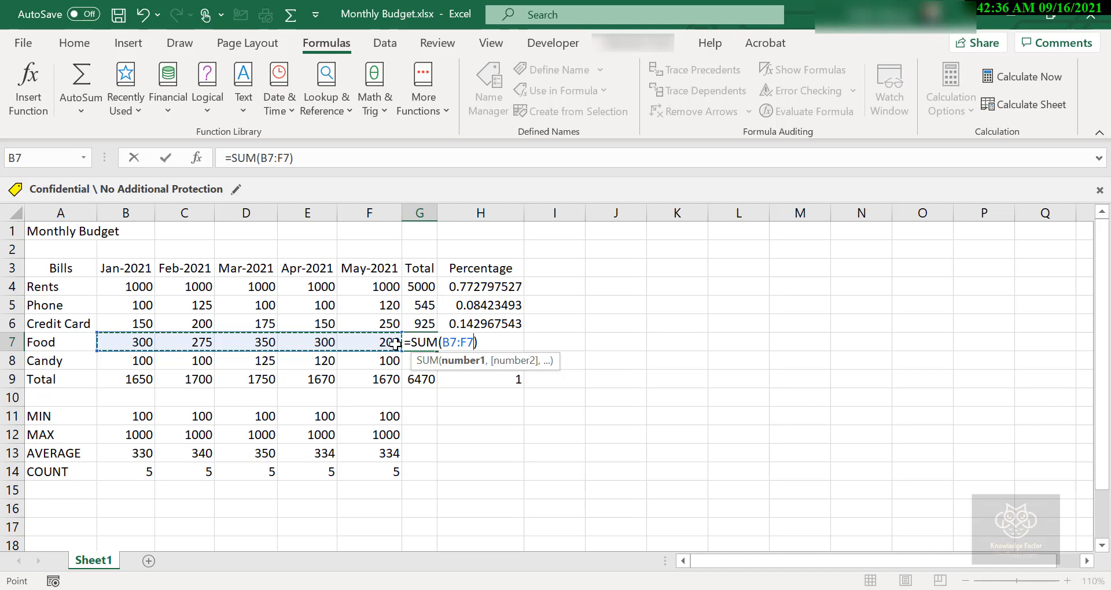
pyautogui.press('Return')
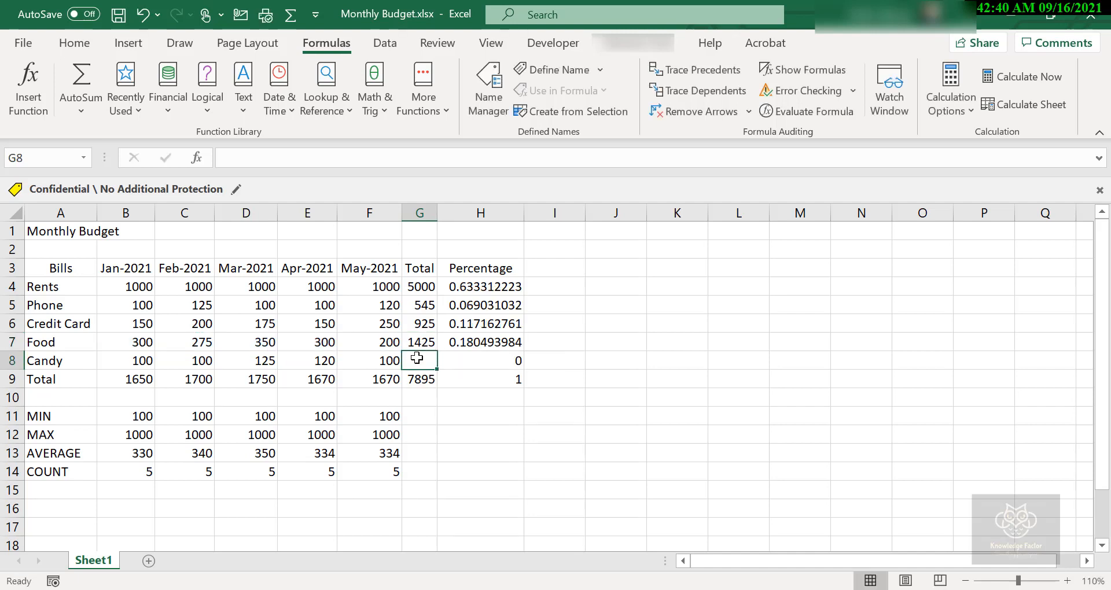
pyautogui.hotkey('alt', '=')
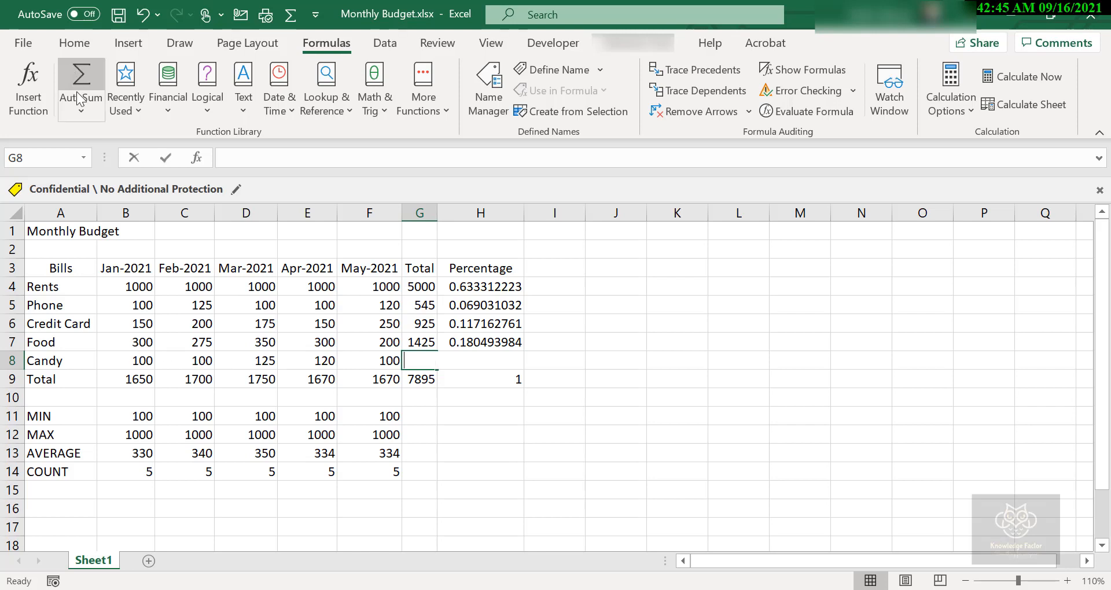
pyautogui.moveTo(143, 361); pyautogui.dragTo(382, 364)
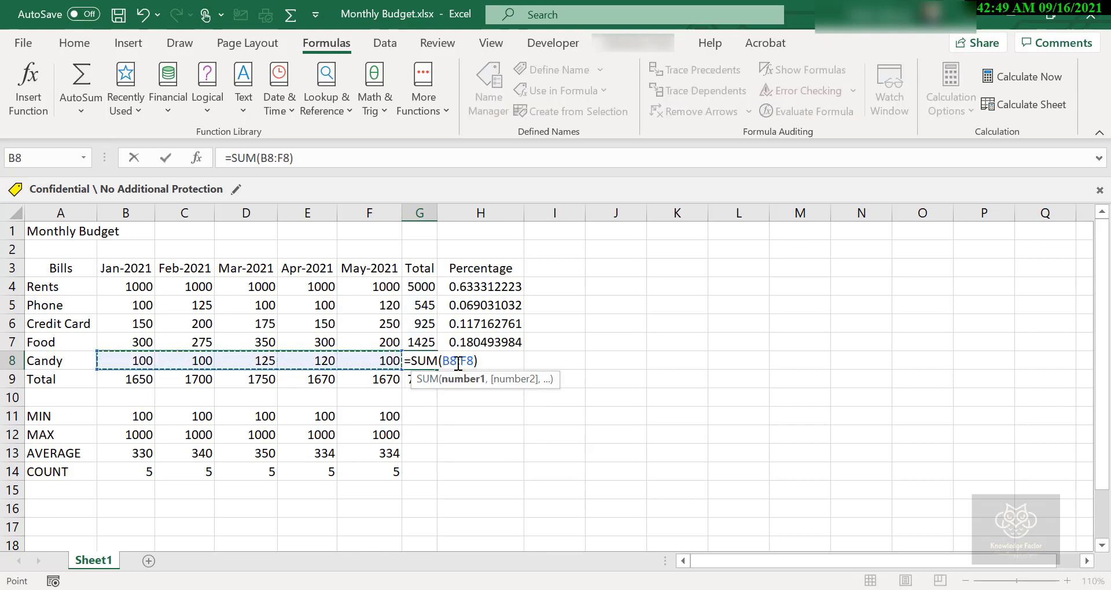
pyautogui.press('Return')
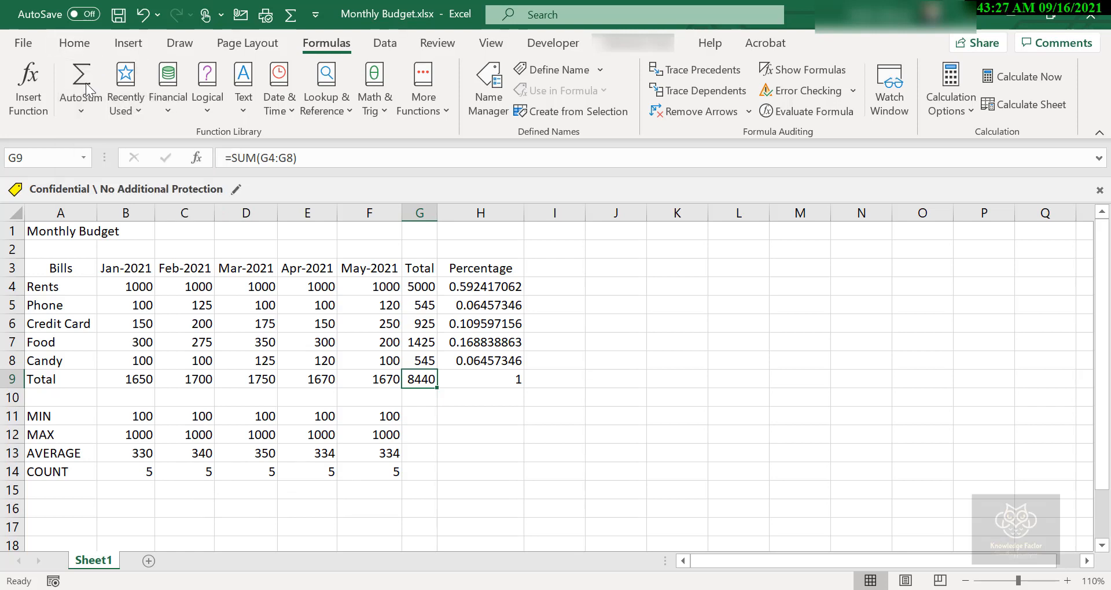
# - Open the list of functions that AutoSum offers besides Sum
pyautogui.click(80, 112)
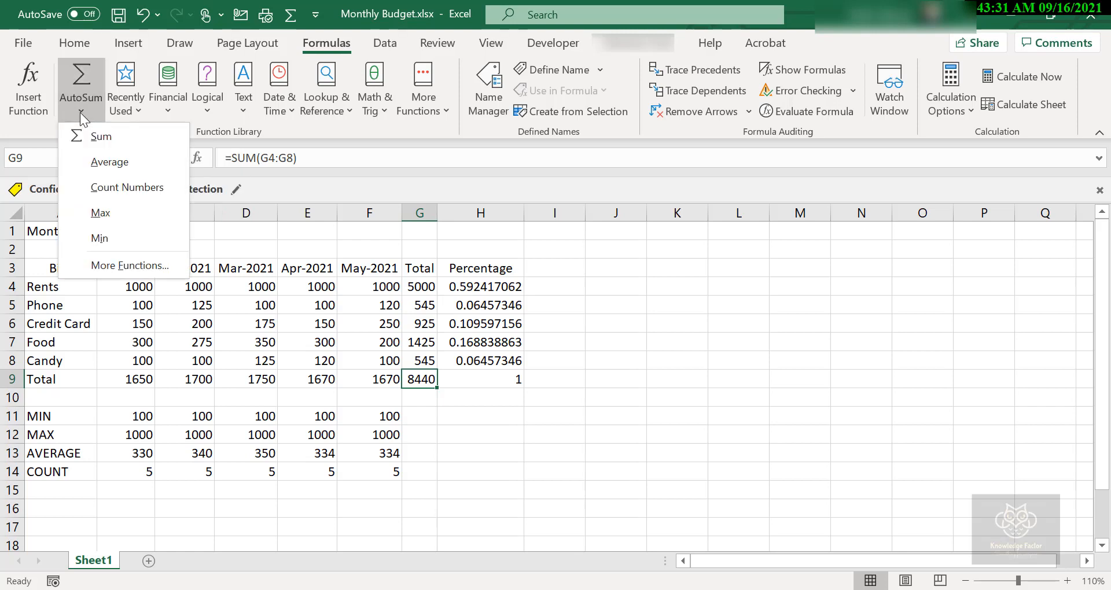